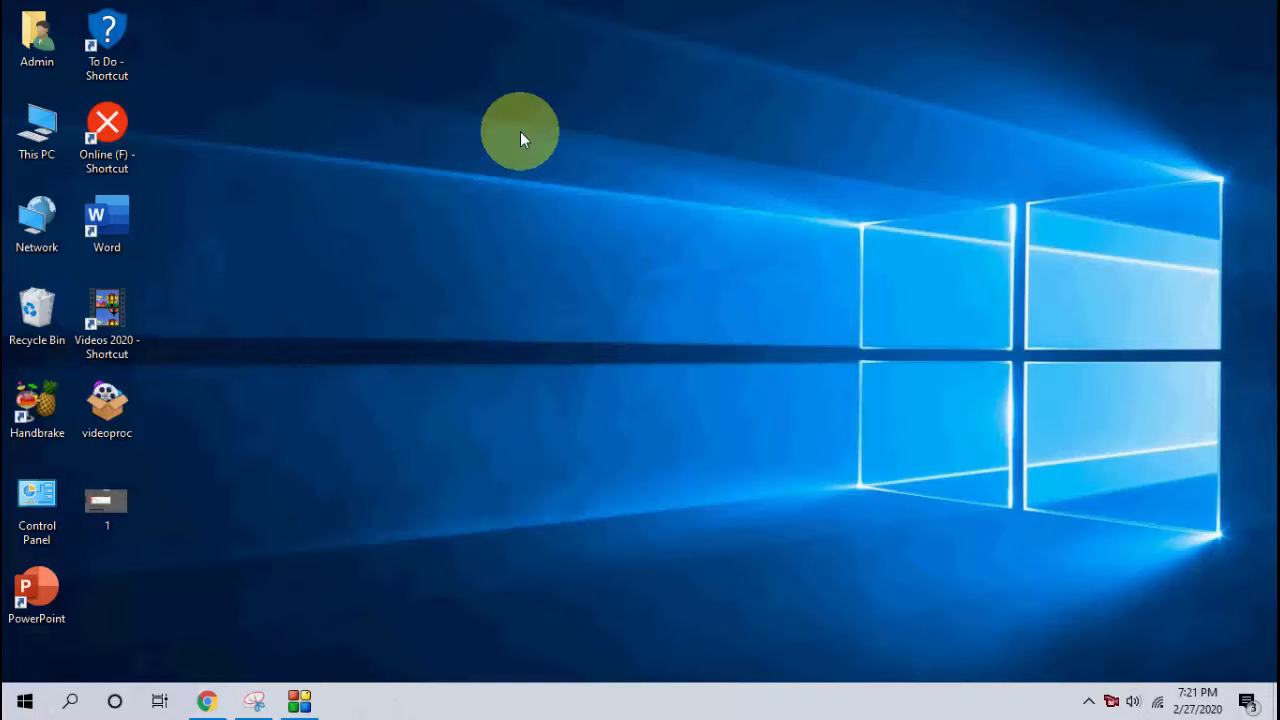
- Dismiss the old Snipping Tool and bring the Chrome blog tutorial page to the front
click(252, 700)
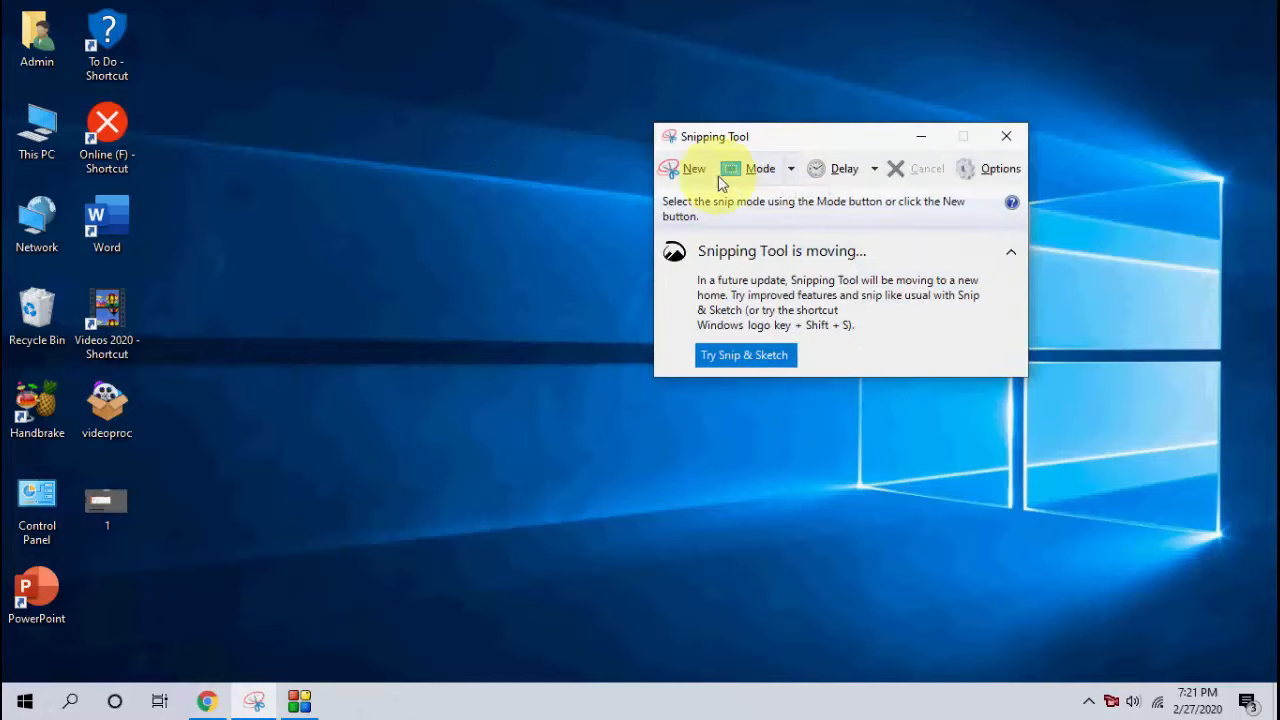
click(1001, 138)
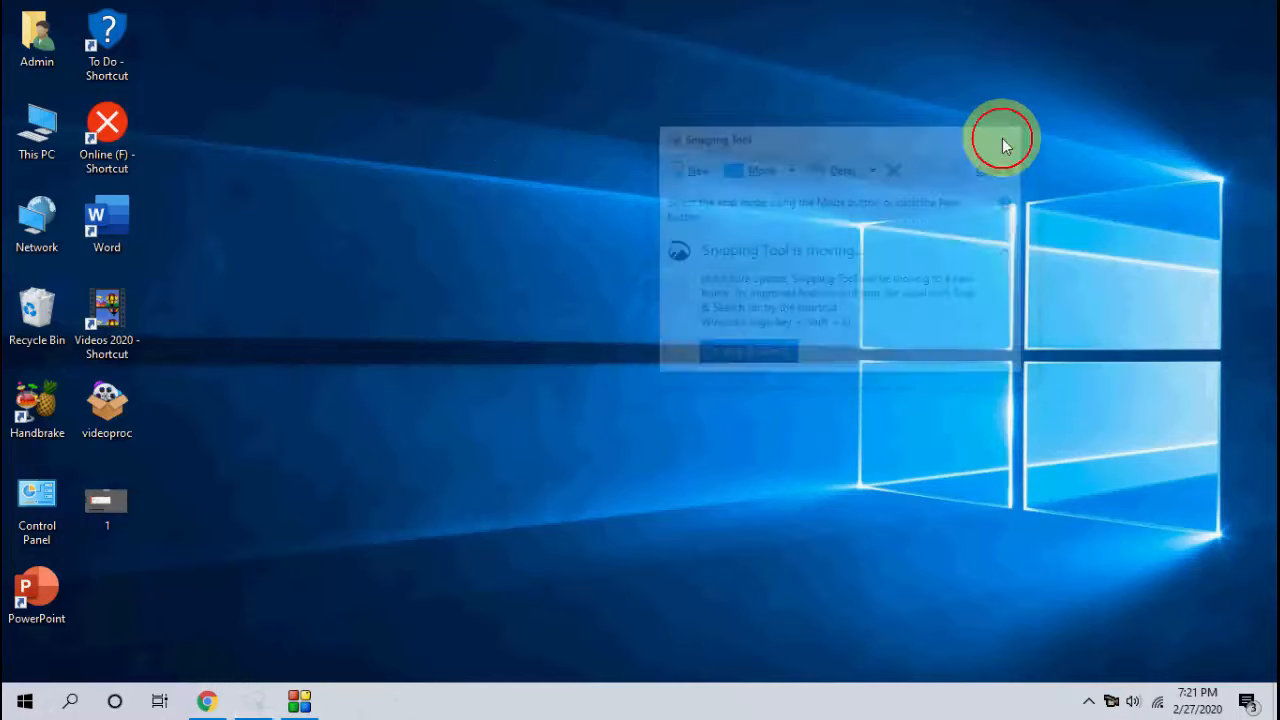
click(207, 703)
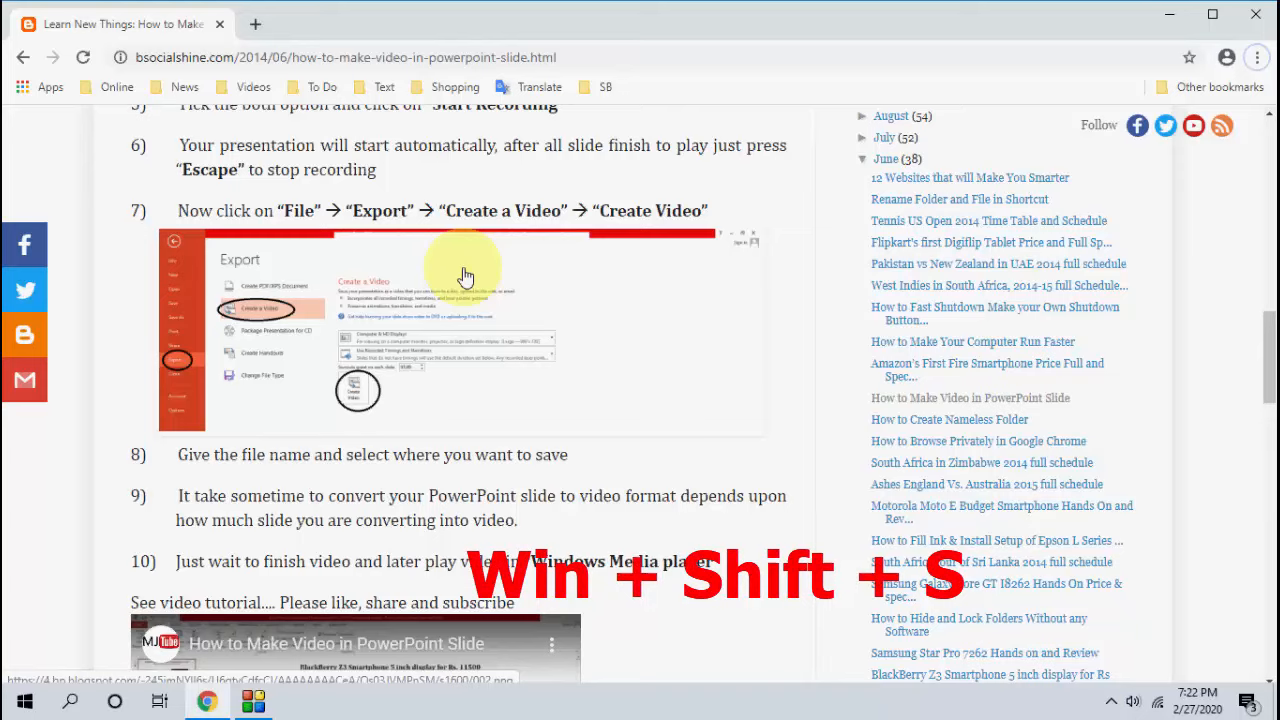
- Snip a rectangular area over the Export image shown under step 7
key(super+shift+s)
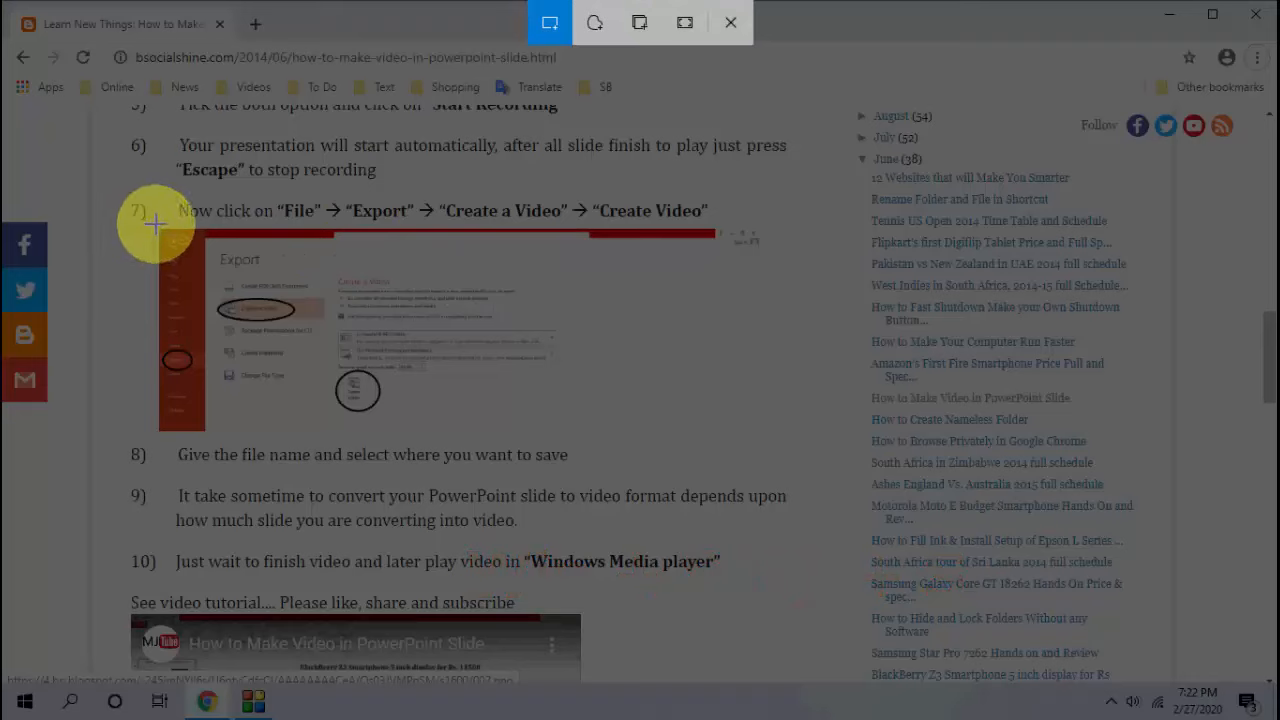
drag(158, 228, 768, 432)
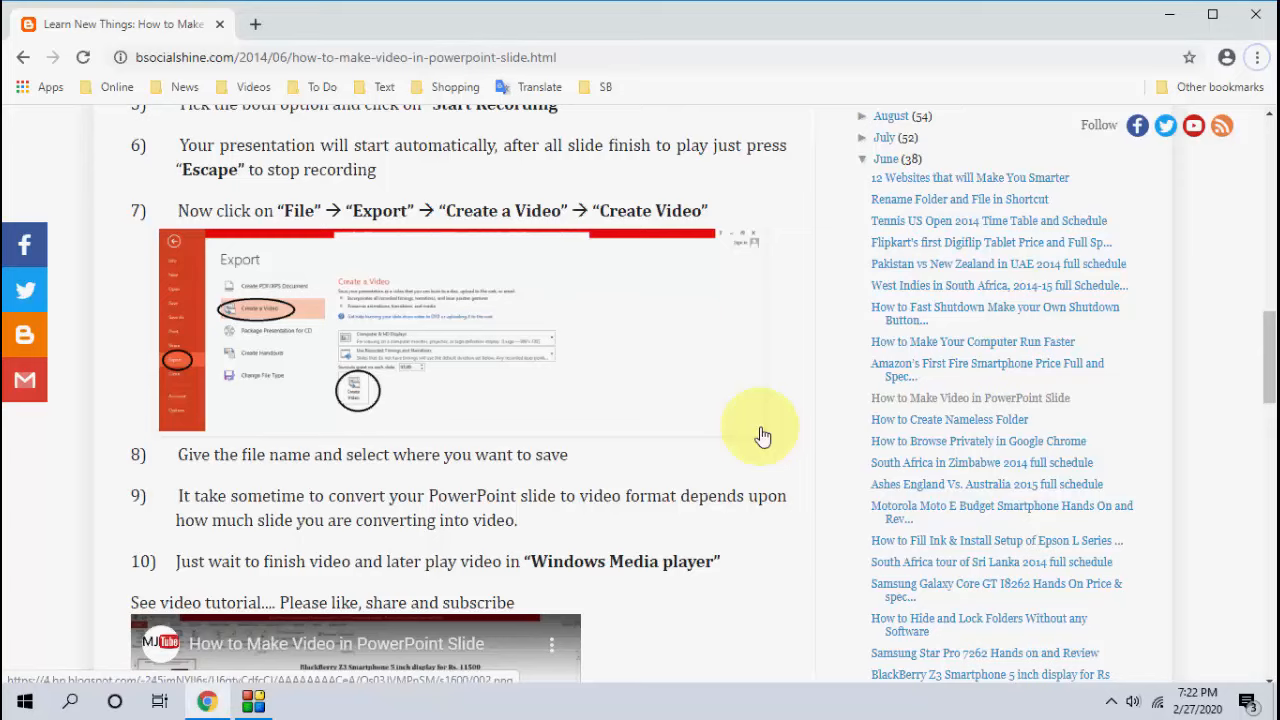
- Launch Paint from search, paste the Export snip onto the canvas, then minimize Paint
key(super)
text(paint)
key(Return)
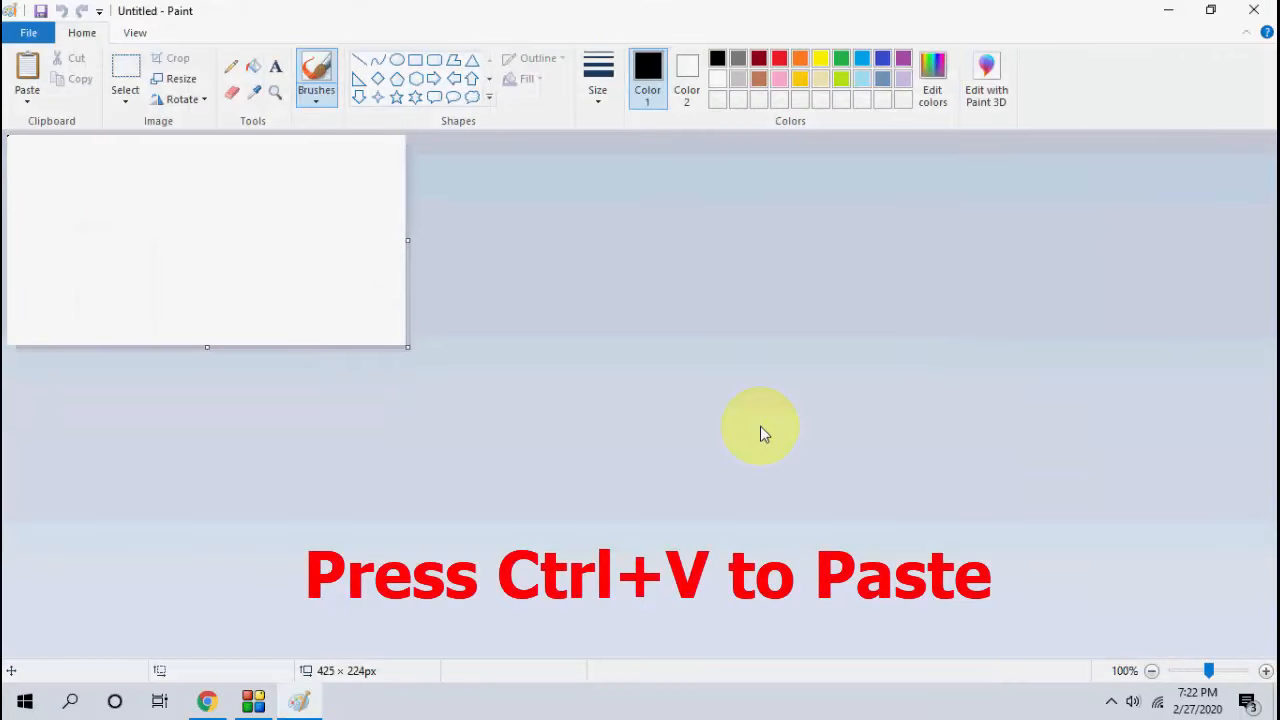
key(ctrl+v)
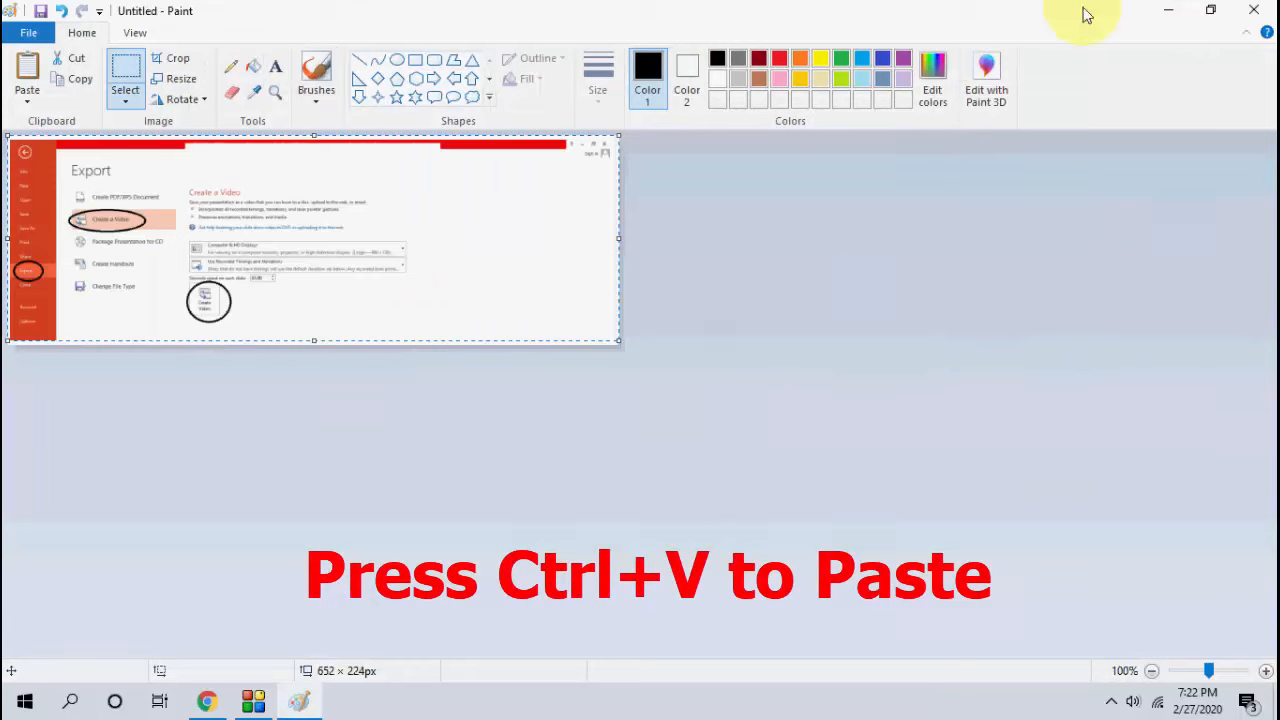
click(1166, 11)
scroll(313, 390, down, 3)
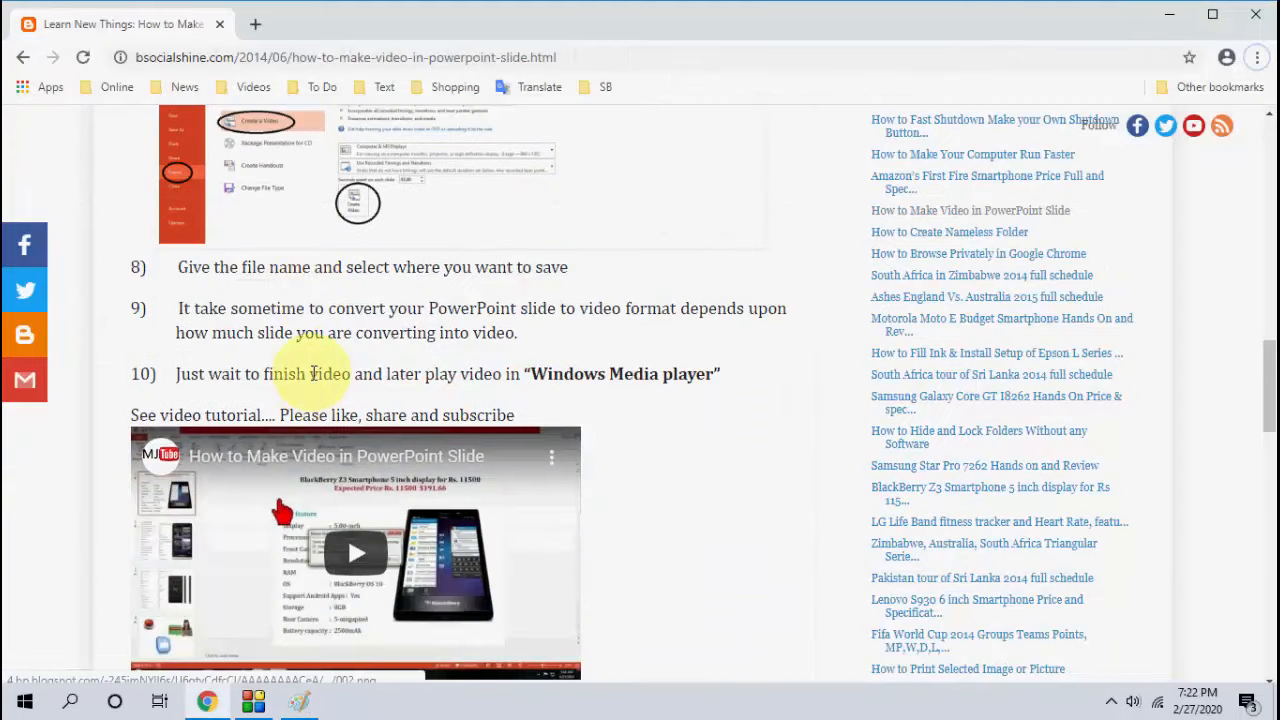
scroll(313, 372, up, 2)
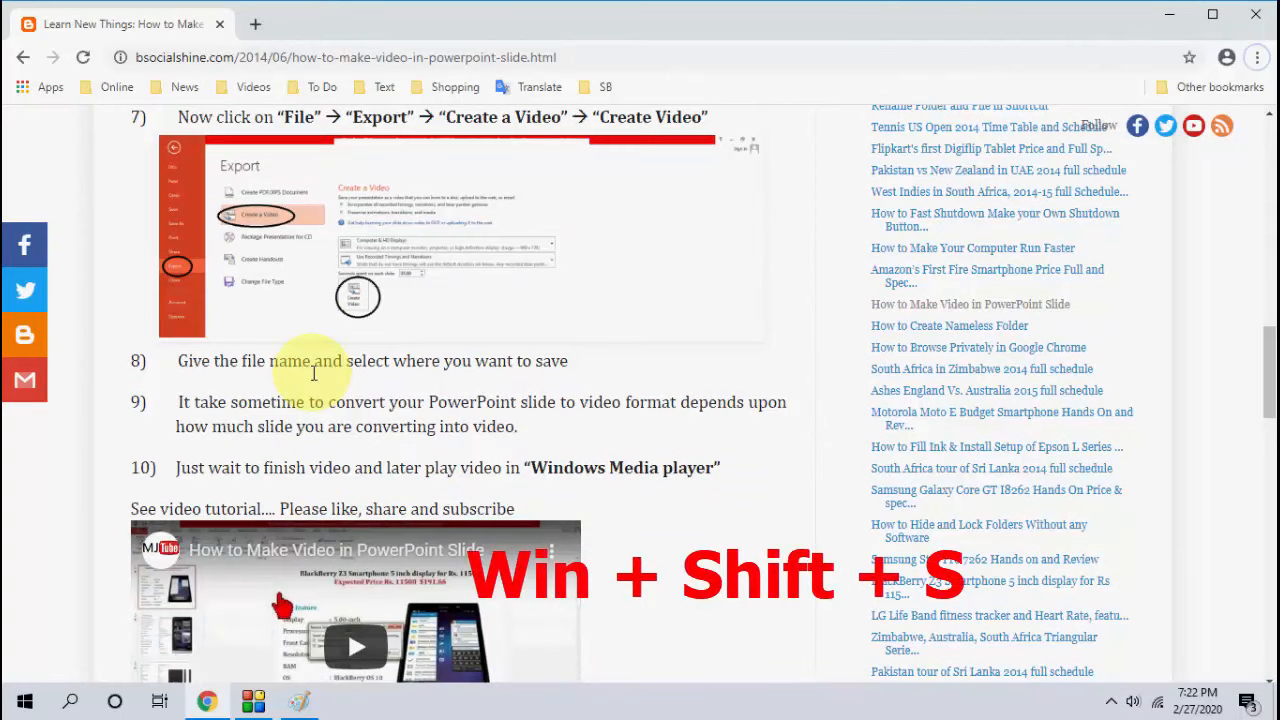
- Snip a rectangular area covering the text of tutorial steps 8 to 10
key(super+shift+s)
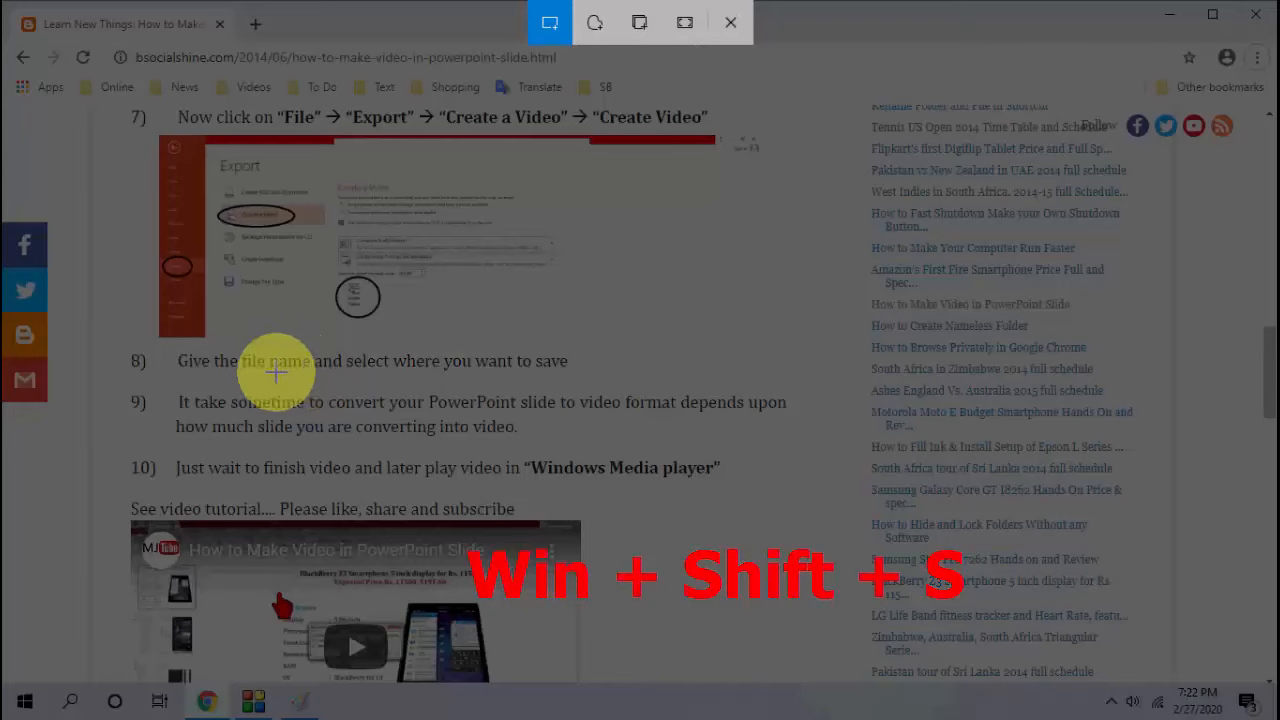
drag(121, 351, 795, 486)
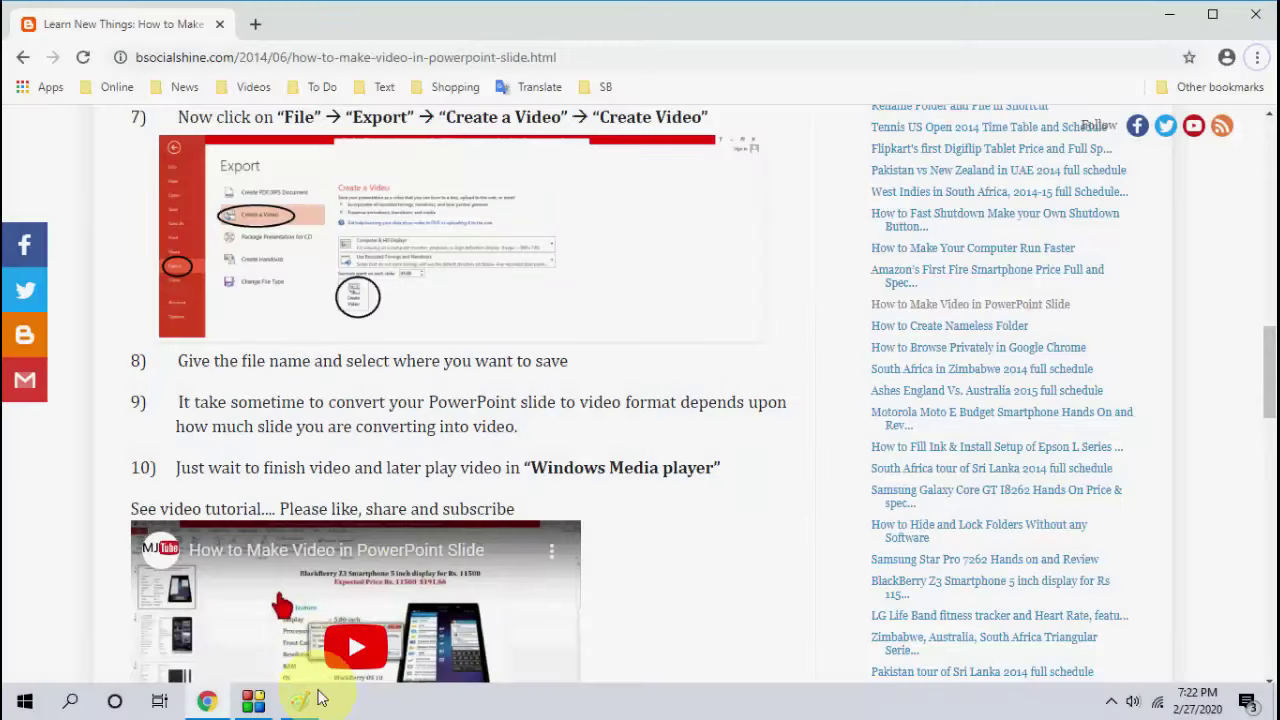
- Delete the Export image from the Paint canvas and paste the steps 8–10 text snip
click(300, 701)
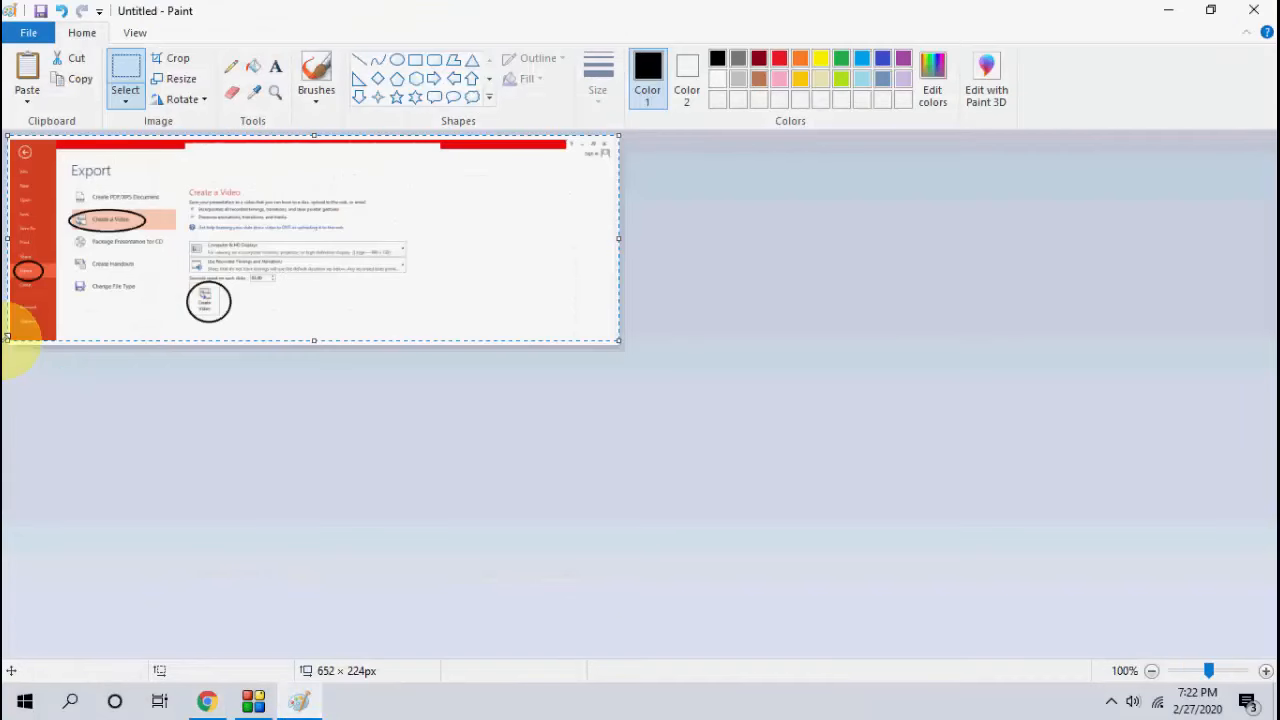
key(Delete)
key(ctrl+v)
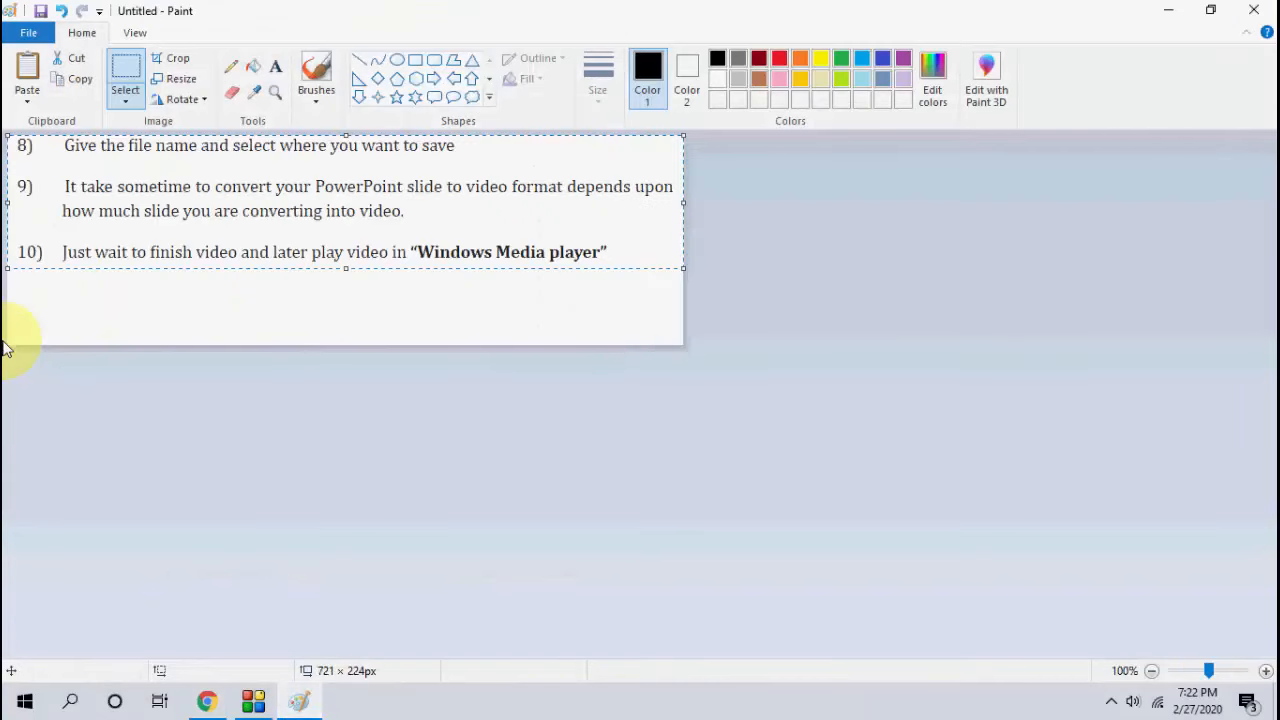